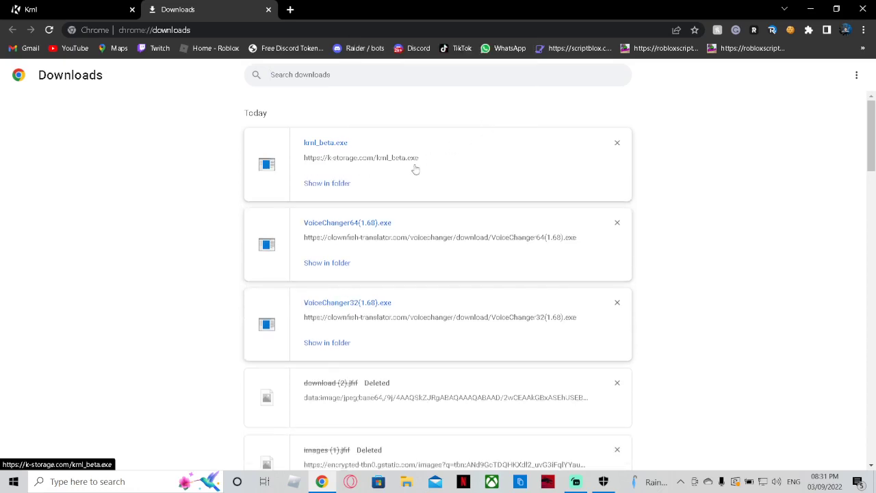
# - Show the downloaded krnl_beta.exe in its Downloads folder from Chrome's downloads list
pyautogui.click(335, 185)
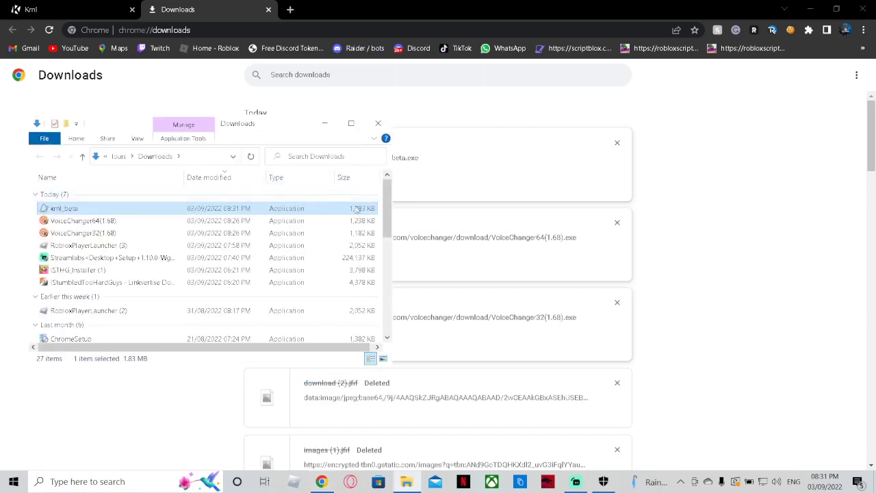
# - Run krnl_beta from the Downloads folder and close Chrome's downloads page
pyautogui.doubleClick(161, 214)
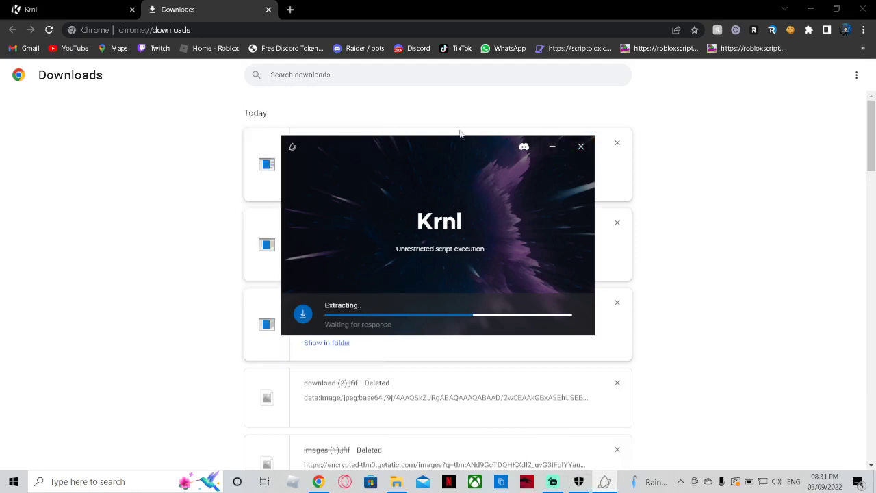
pyautogui.click(267, 10)
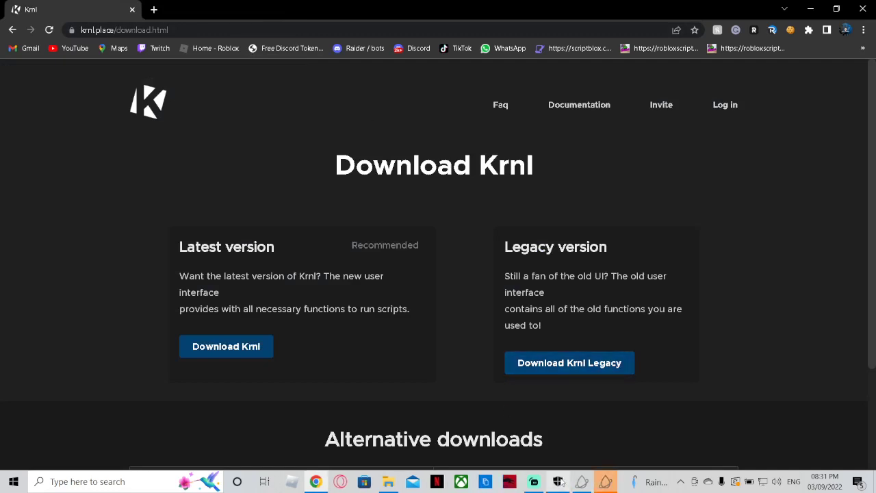
# - Bring Krnl forward, create a new Untitled script and open it for editing
pyautogui.click(604, 482)
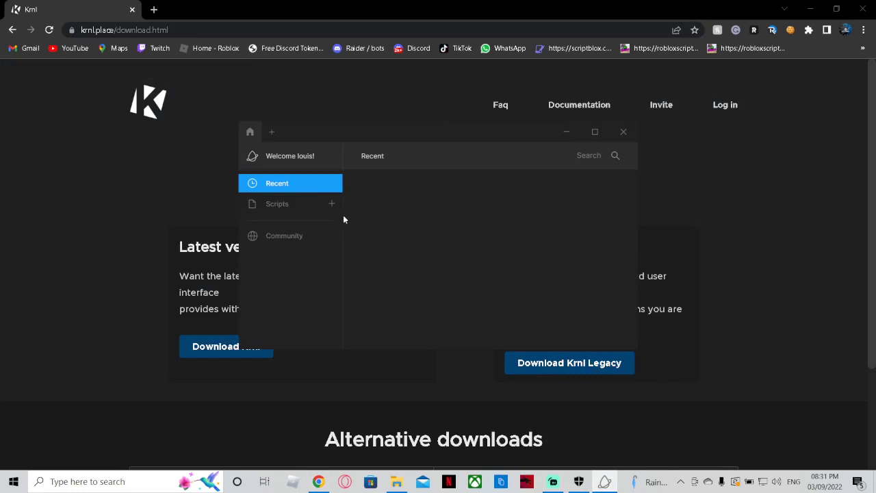
pyautogui.click(288, 204)
pyautogui.click(286, 185)
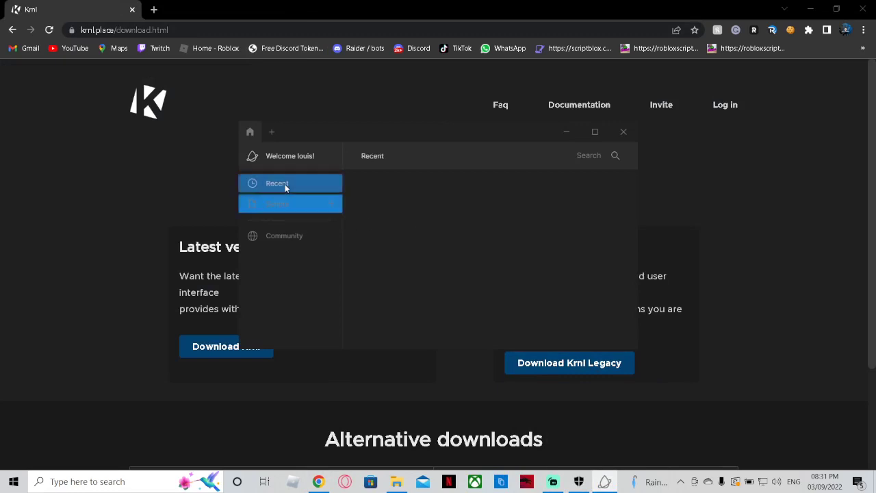
pyautogui.click(301, 204)
pyautogui.click(338, 207)
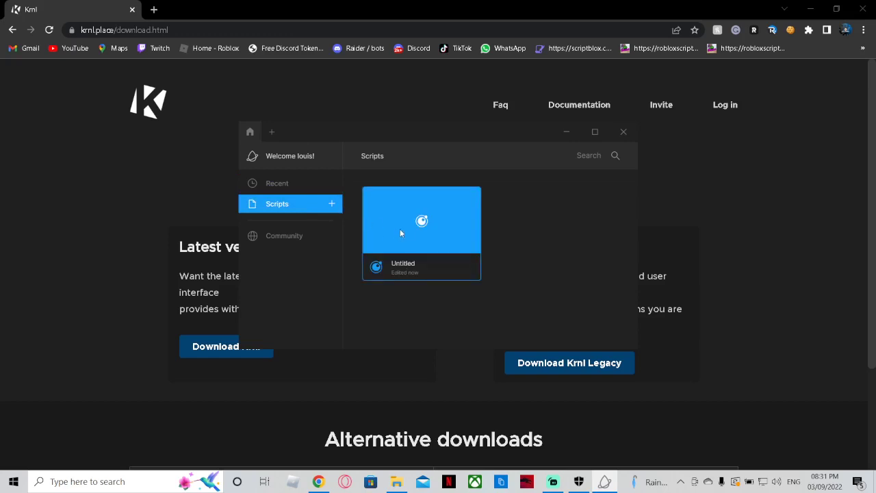
pyautogui.click(421, 221)
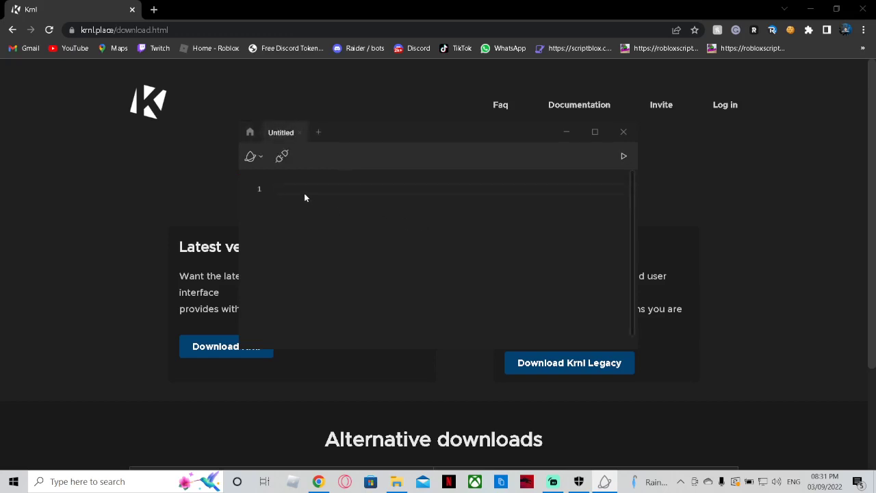
# - Open the Untitled script again in a second Krnl editor tab
pyautogui.click(249, 134)
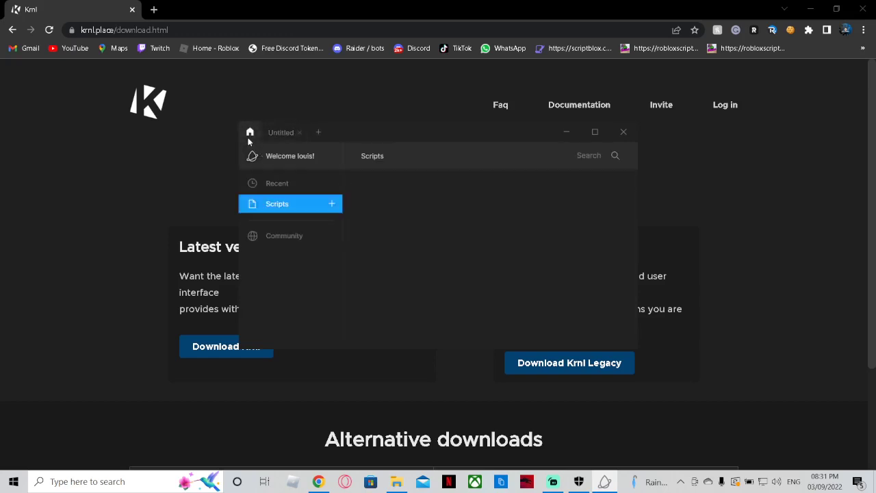
pyautogui.click(283, 187)
pyautogui.click(285, 208)
pyautogui.click(276, 183)
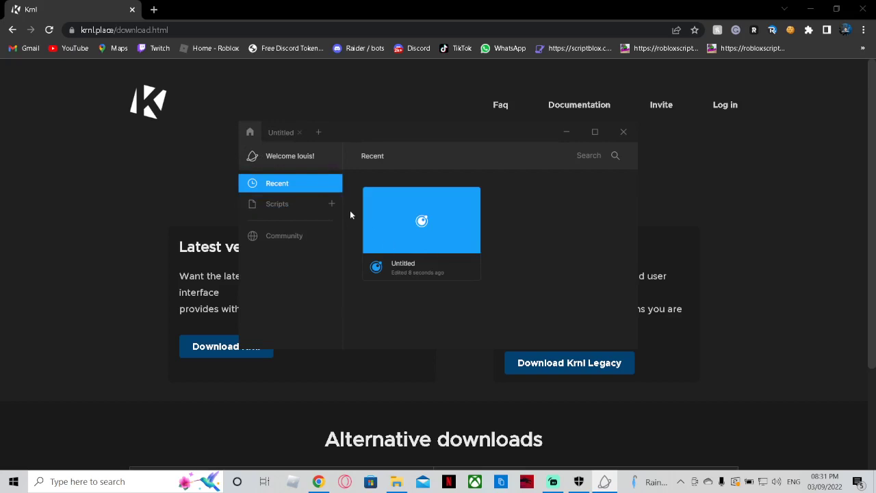
pyautogui.click(407, 220)
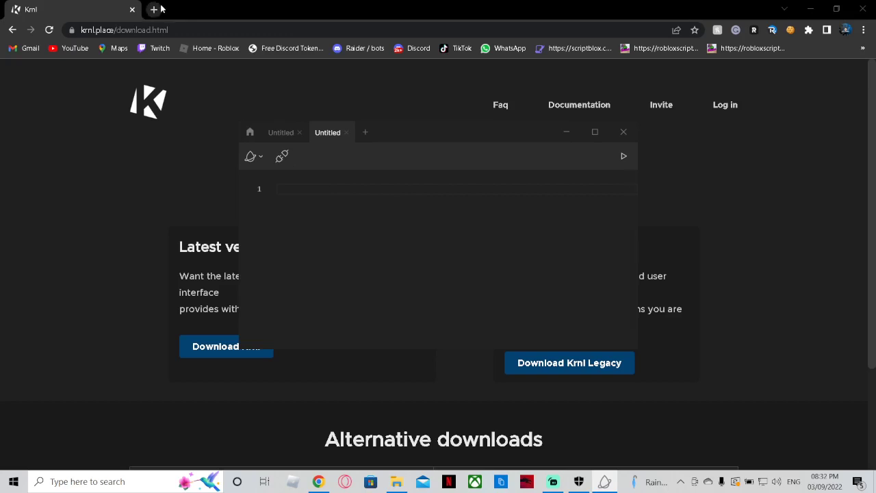
# - Close Windows Security and bring Streamlabs Desktop to the front
pyautogui.click(578, 481)
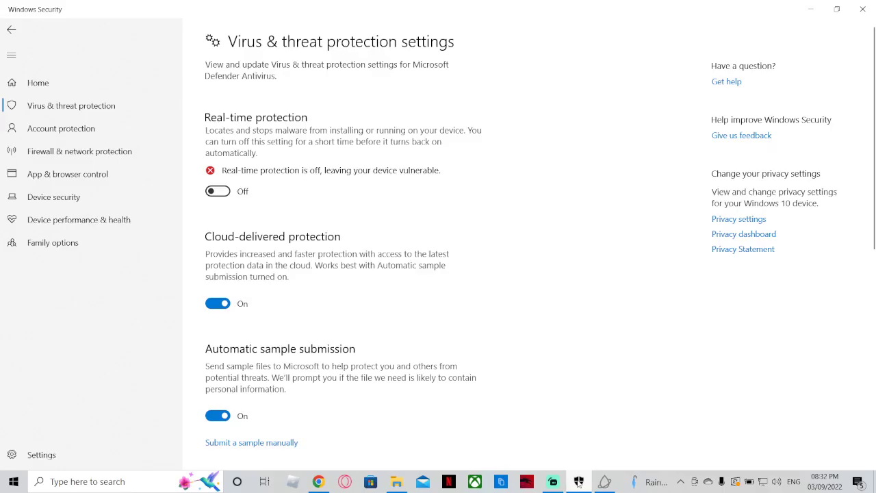
pyautogui.click(578, 481)
pyautogui.rightClick(578, 481)
pyautogui.click(570, 458)
pyautogui.click(573, 482)
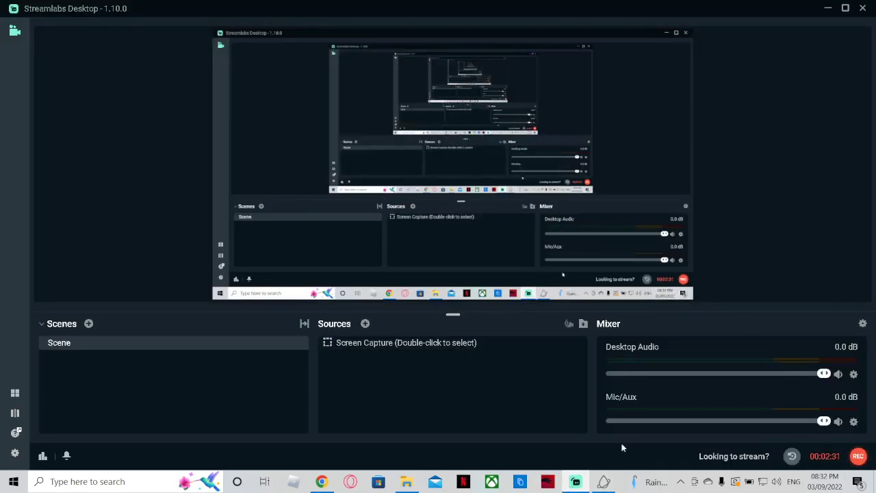
# - Set the Screen Capture source to capture the entire Screen 1 and confirm
pyautogui.doubleClick(474, 341)
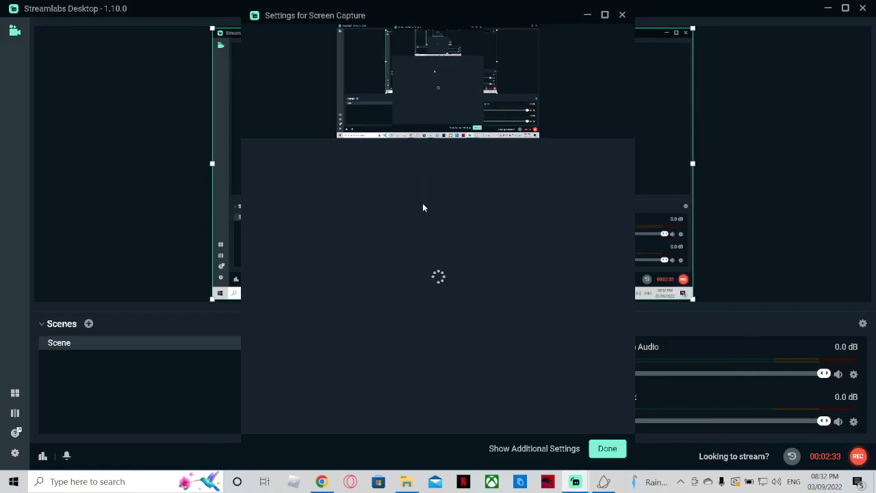
pyautogui.click(313, 209)
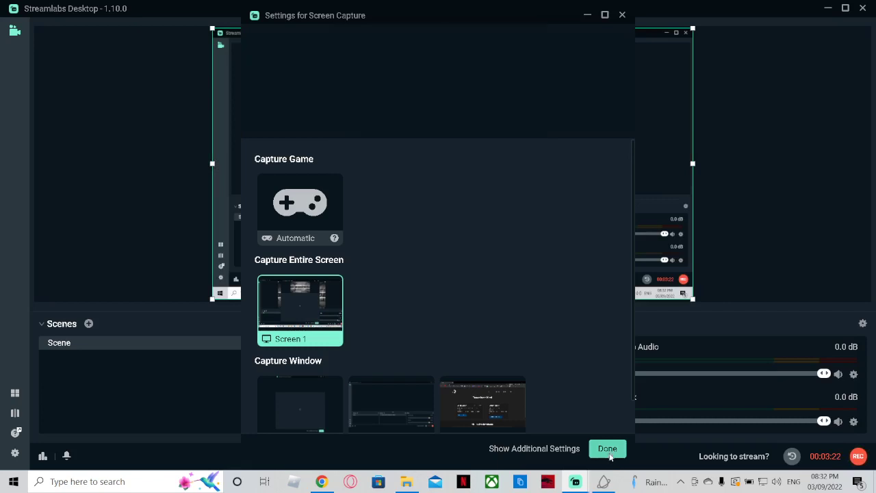
pyautogui.click(605, 449)
pyautogui.click(600, 482)
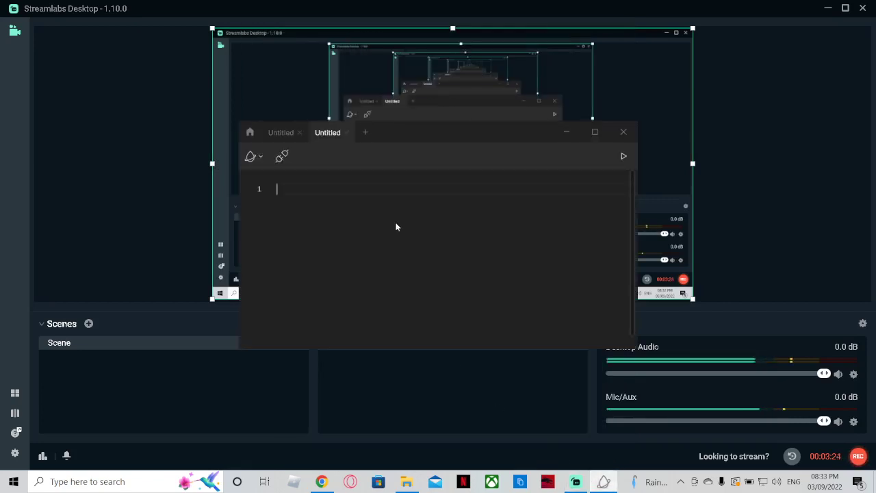
pyautogui.click(320, 481)
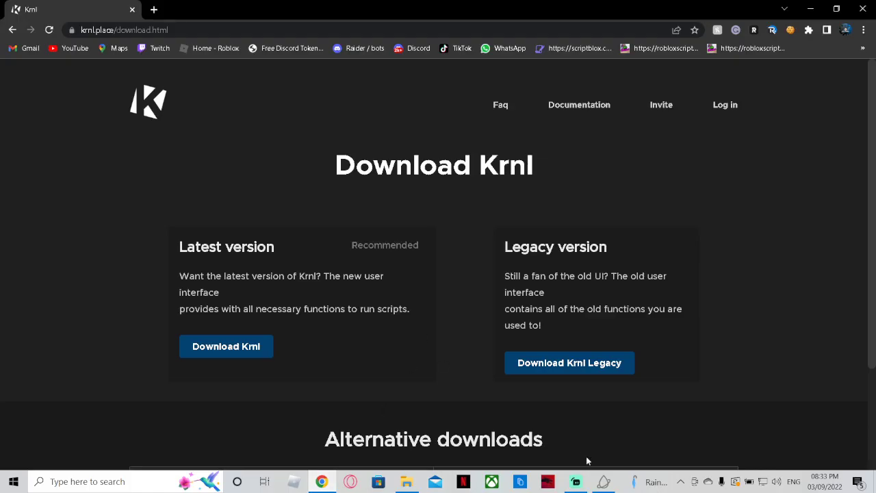
# - Paste and execute the OwlHub loadstring in Krnl, then open Roblox home in a new tab
pyautogui.click(602, 481)
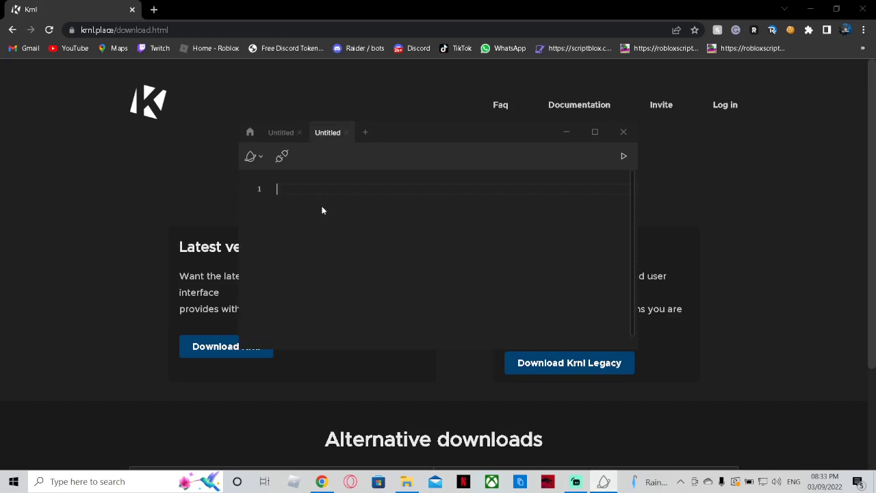
pyautogui.write('loadstring(game:HttpGet("https://raw.githubusercontent.com/CriShoux/OwlHub/master/OwlHub.txt"))();')
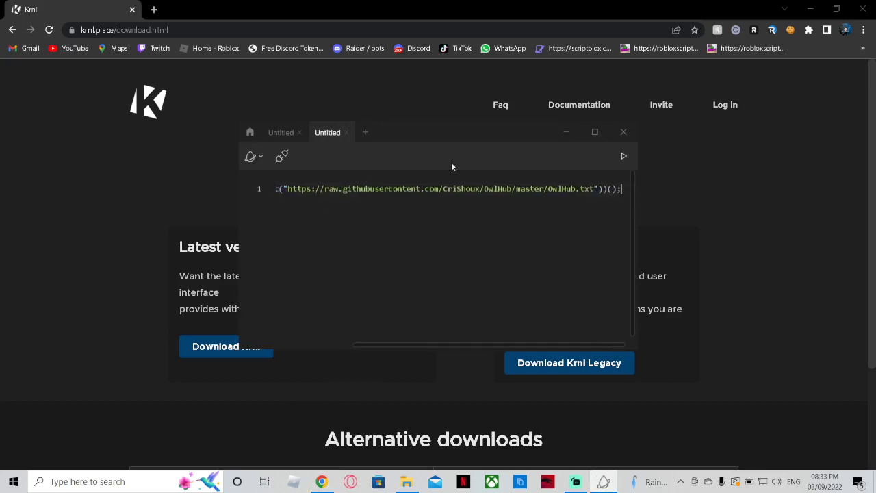
pyautogui.click(623, 156)
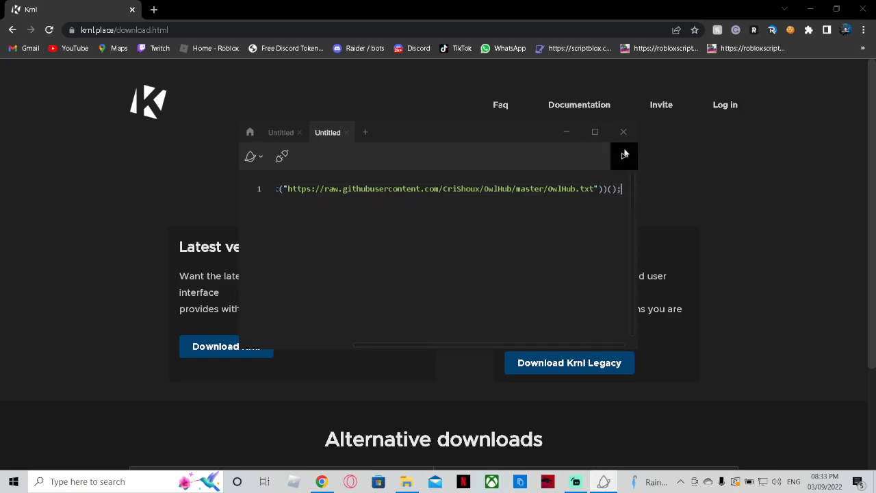
pyautogui.click(152, 8)
pyautogui.click(205, 47)
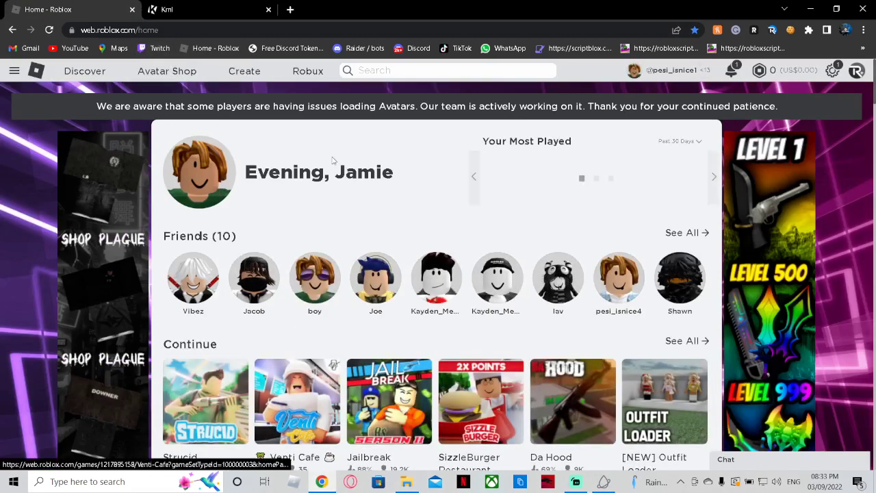
# - Search Roblox for 'arsenal' and launch the Arsenal experience
pyautogui.click(375, 71)
pyautogui.write('arsenal')
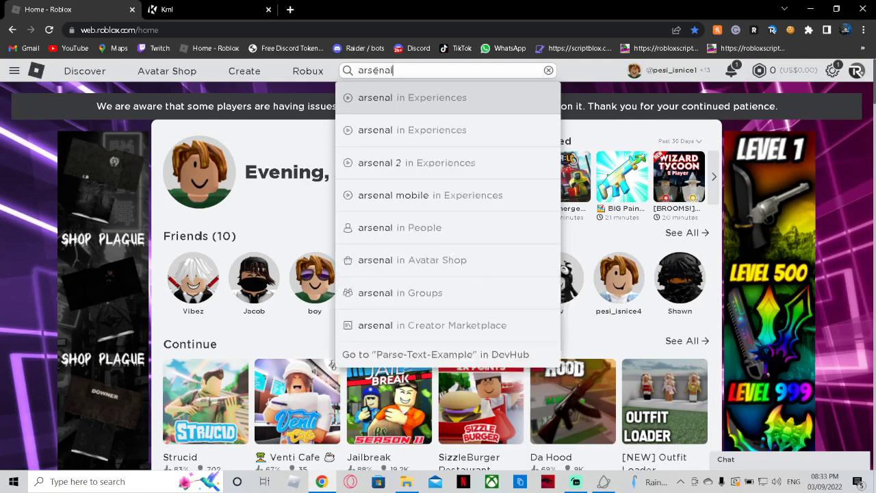
pyautogui.press('Return')
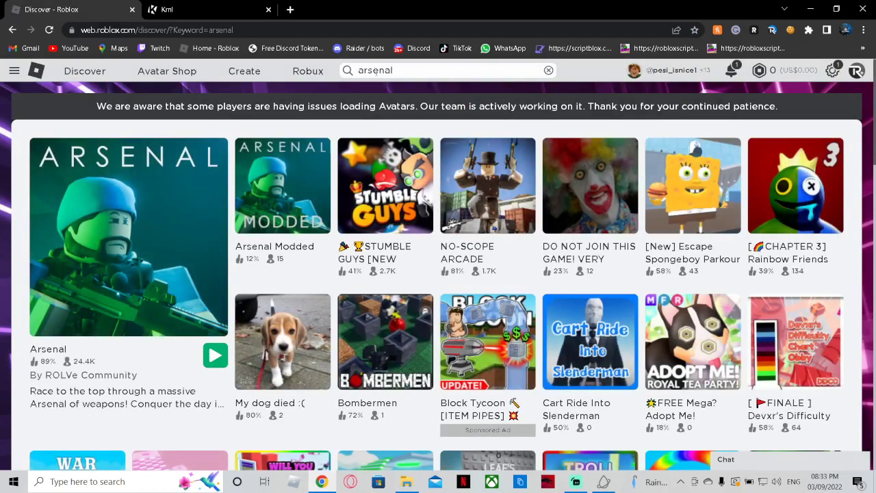
pyautogui.click(215, 354)
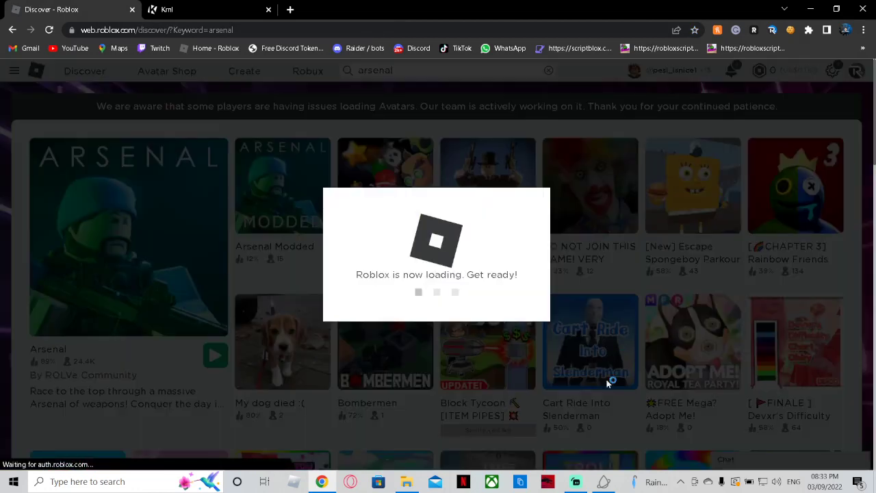
# - Close the Synapse X launcher and the empty Untitled script, then run OwlHub and inject
pyautogui.click(604, 481)
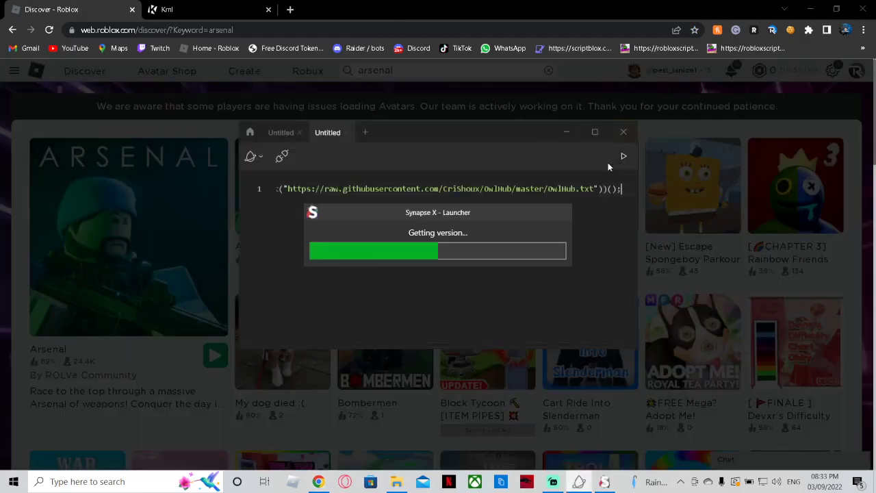
pyautogui.rightClick(604, 481)
pyautogui.click(601, 460)
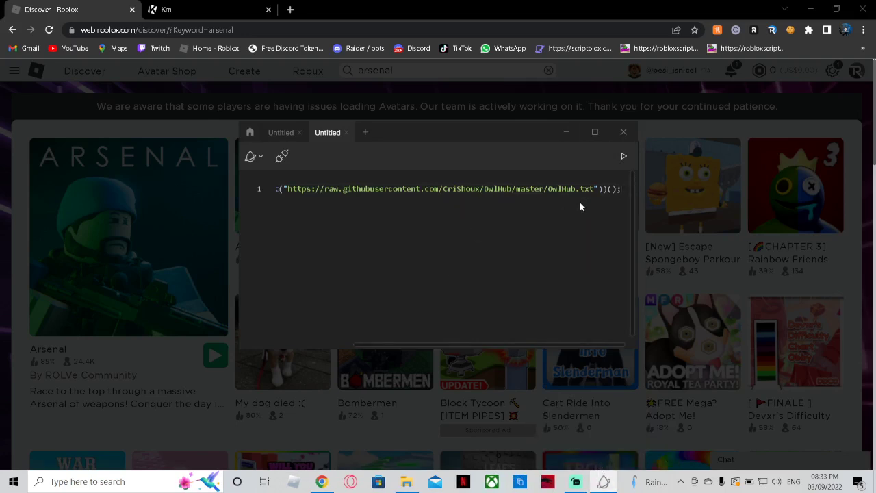
pyautogui.click(281, 132)
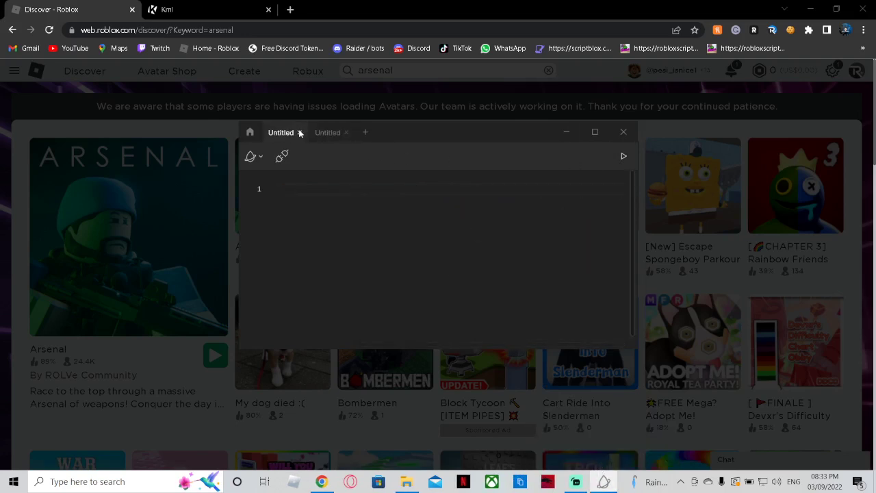
pyautogui.click(299, 133)
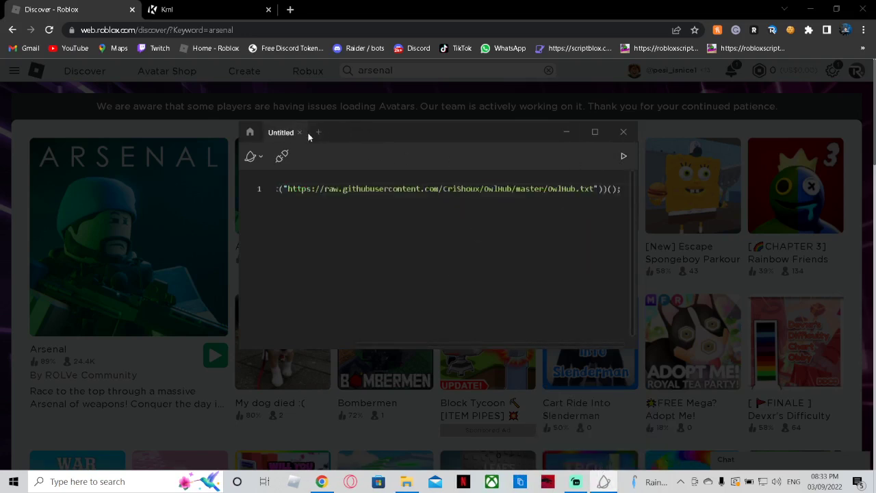
pyautogui.click(623, 156)
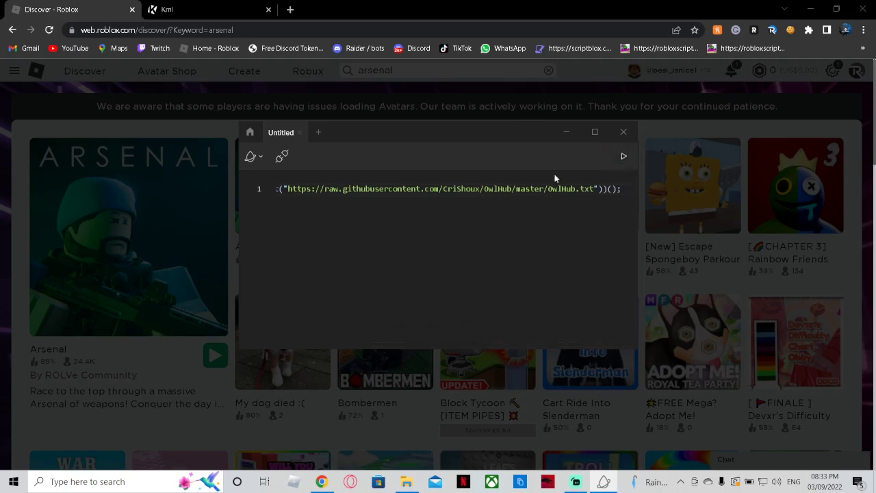
pyautogui.click(280, 161)
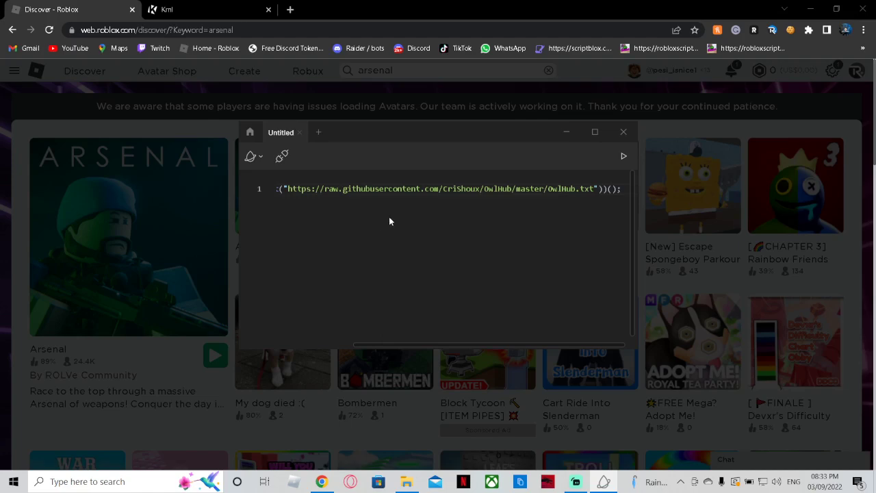
# - Dismiss the Roblox install prompt, relaunch Arsenal and bring the script editor forward
pyautogui.click(235, 349)
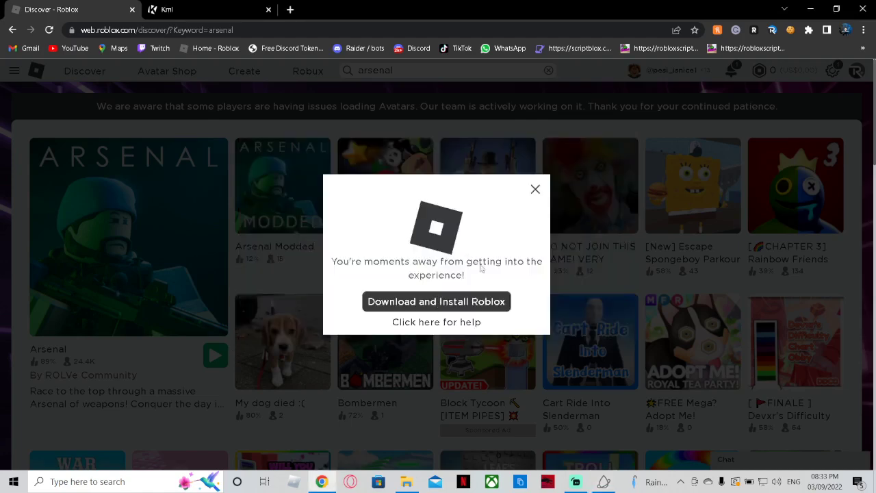
pyautogui.click(535, 189)
pyautogui.click(205, 358)
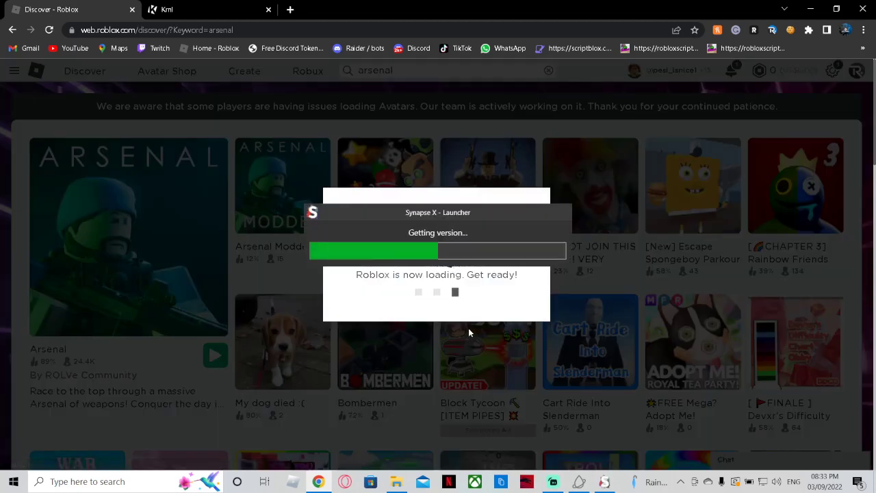
pyautogui.rightClick(604, 481)
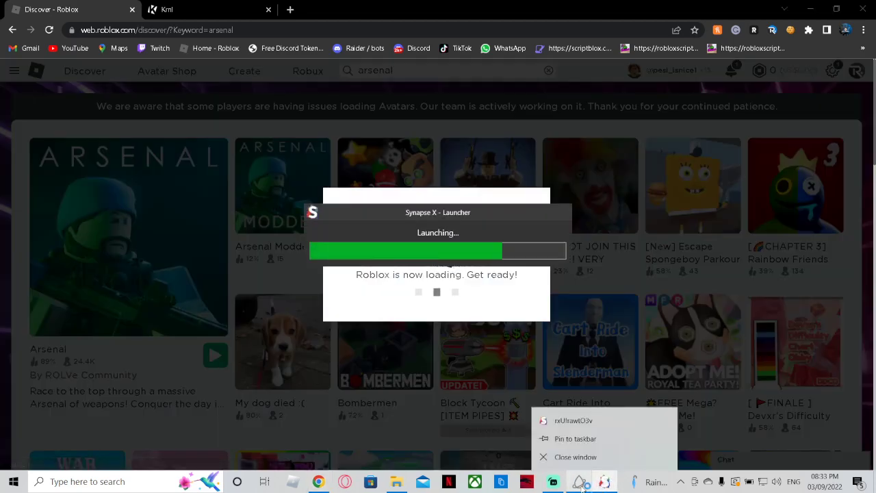
pyautogui.click(604, 481)
pyautogui.moveTo(565, 478)
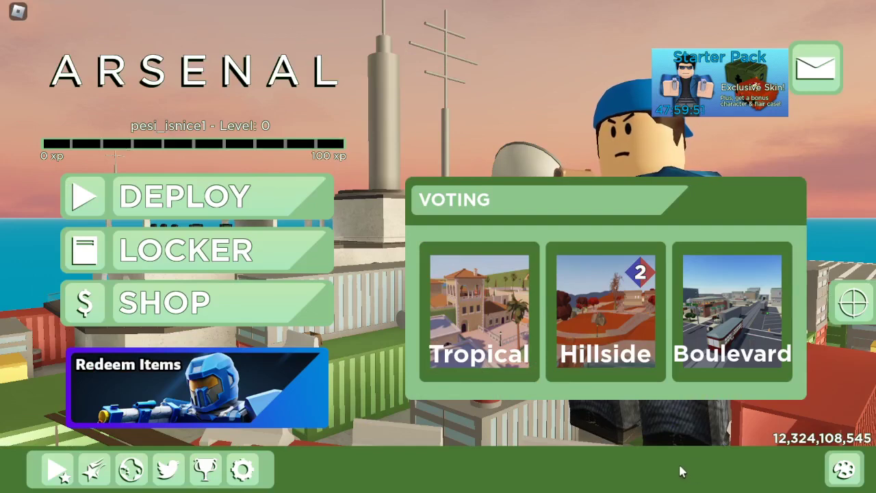
# - Bring the script editor over the game and inject Krnl into Arsenal
pyautogui.press('super')
pyautogui.click(579, 481)
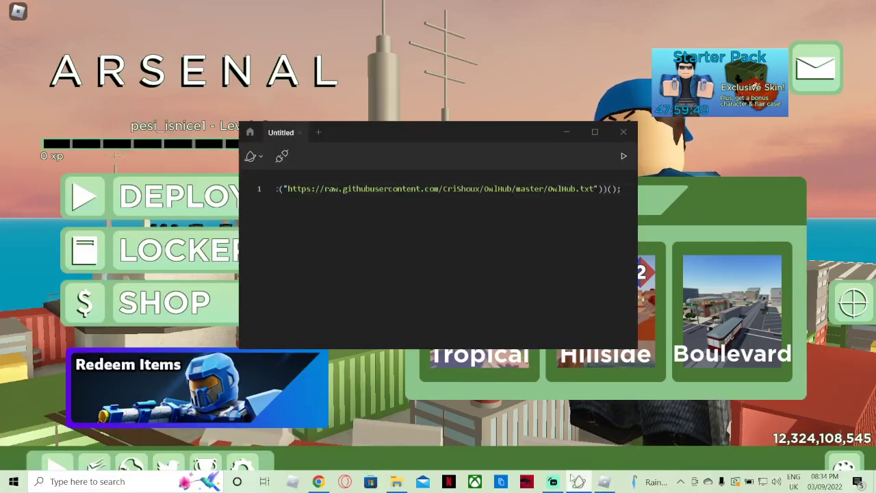
pyautogui.click(537, 437)
pyautogui.press('super')
pyautogui.click(579, 481)
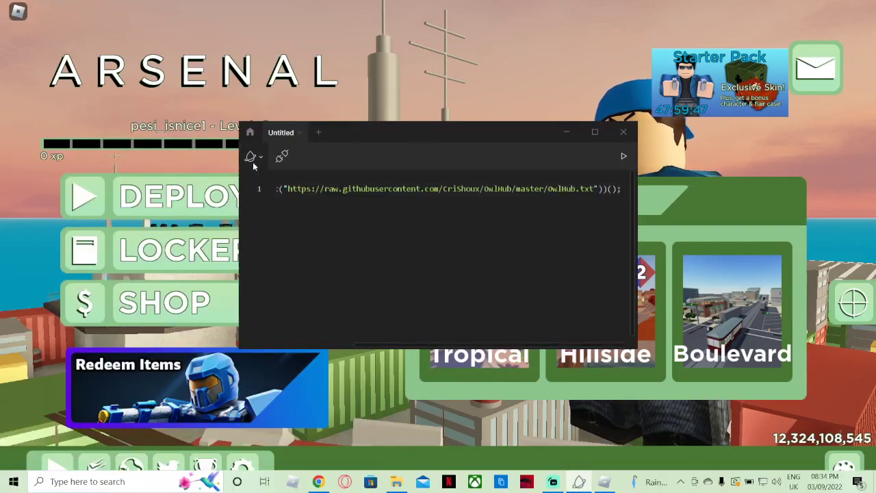
pyautogui.click(279, 157)
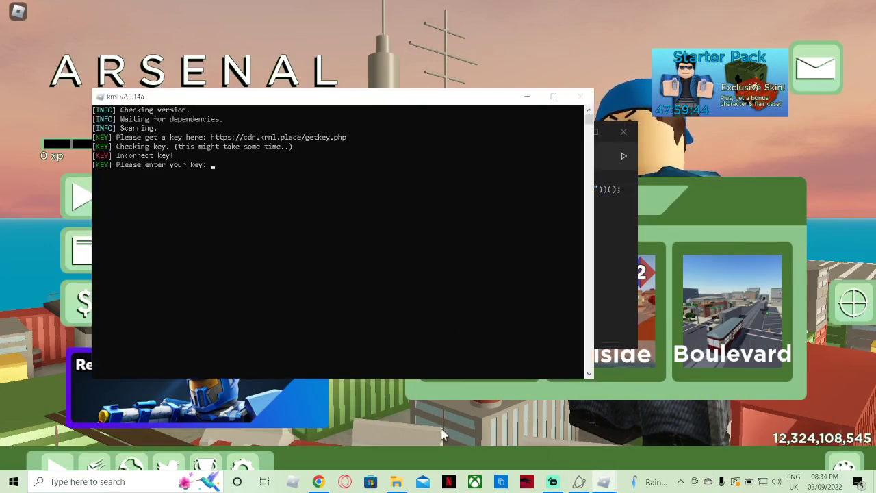
# - Lower the game's level settings in the Esc menu, moving the krnl console aside
pyautogui.click(441, 433)
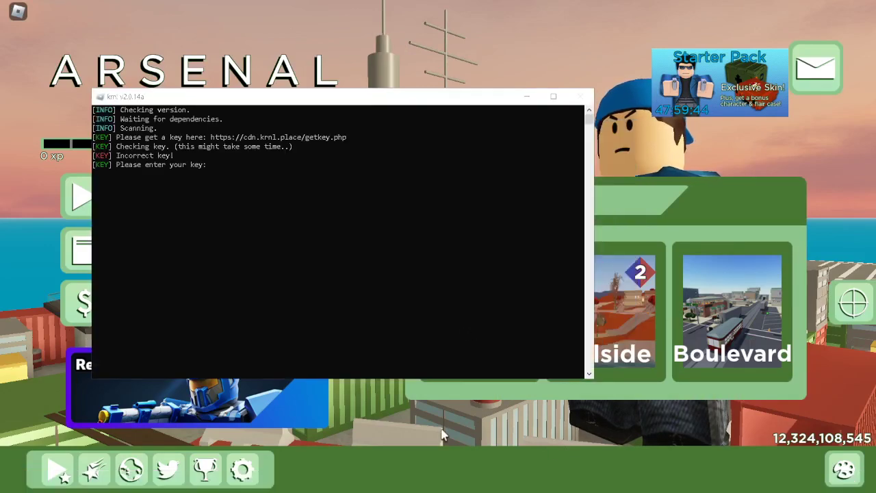
pyautogui.press('Escape')
pyautogui.click(354, 68)
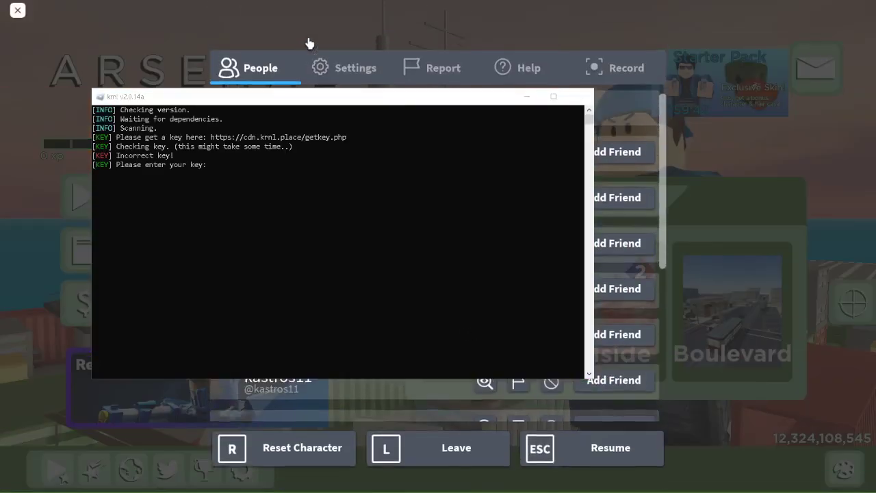
pyautogui.moveTo(408, 97); pyautogui.dragTo(234, 155)
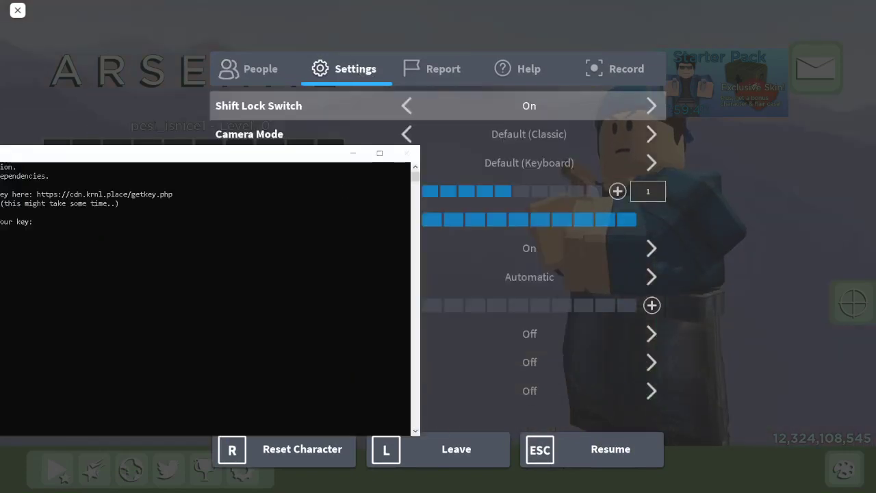
pyautogui.click(434, 221)
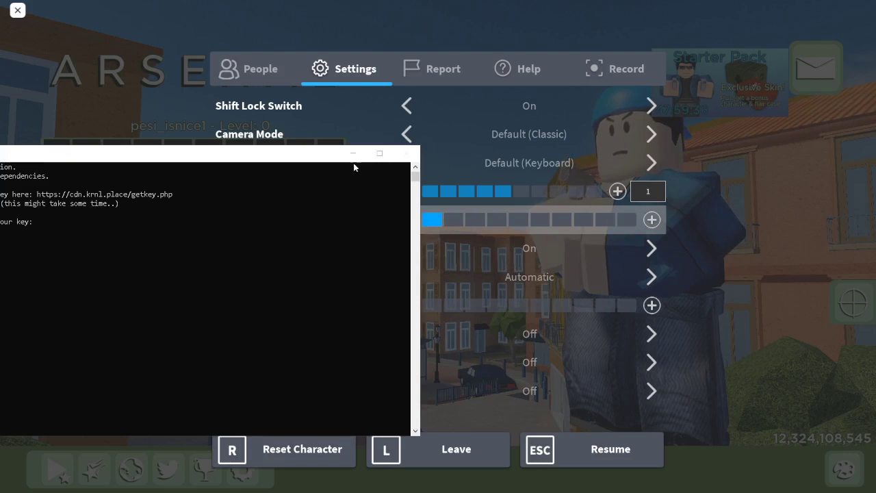
pyautogui.moveTo(258, 162); pyautogui.dragTo(132, 192)
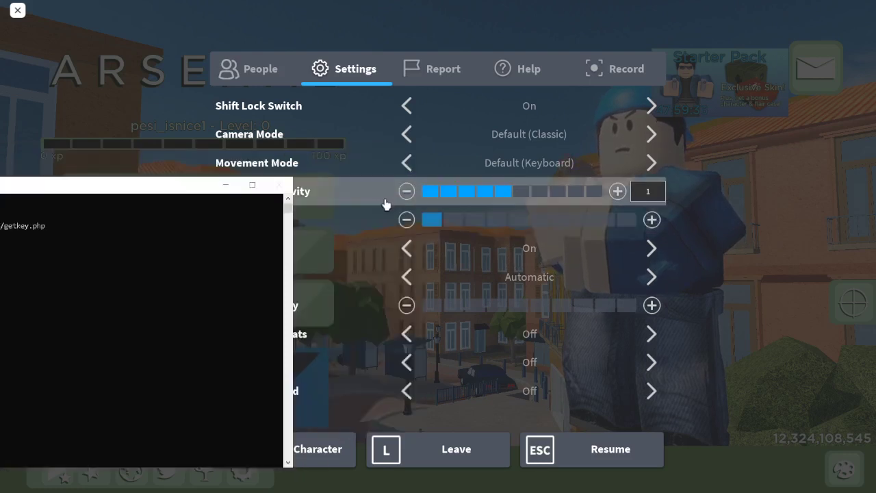
pyautogui.click(405, 219)
pyautogui.moveTo(185, 186); pyautogui.dragTo(518, 142)
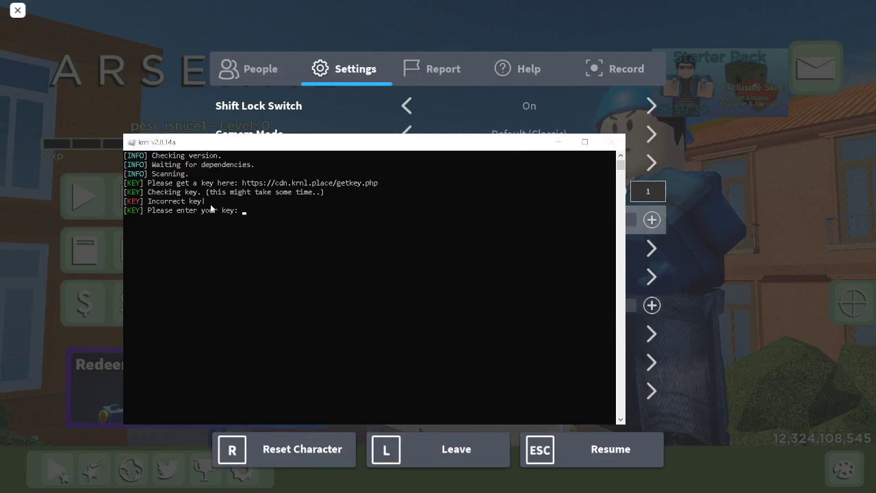
# - Select and copy the get-key URL from the krnl console
pyautogui.click(244, 184)
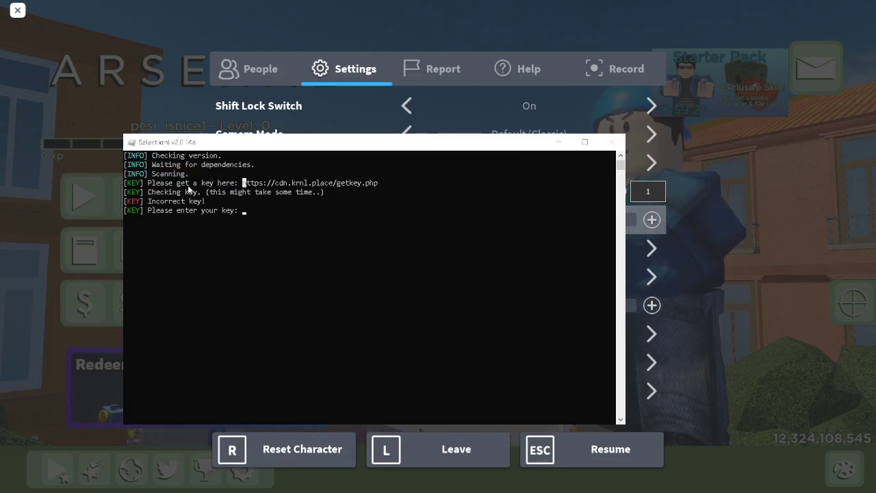
pyautogui.moveTo(244, 183); pyautogui.dragTo(376, 185)
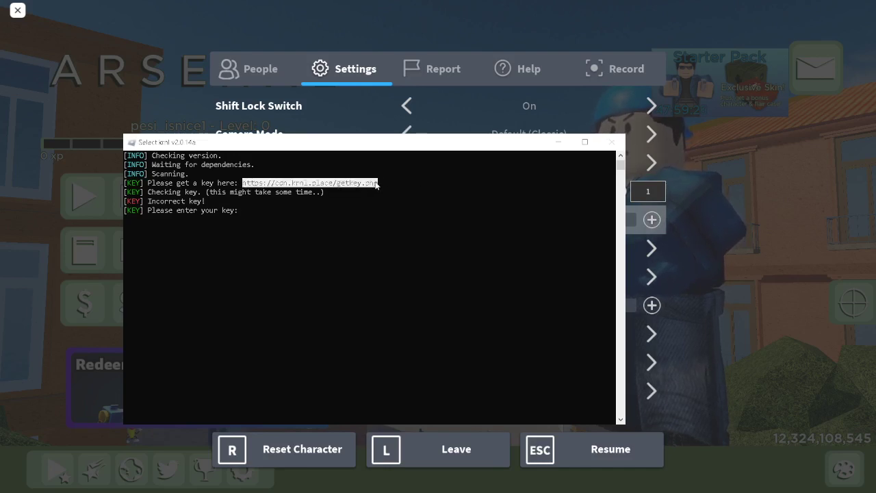
pyautogui.rightClick(377, 183)
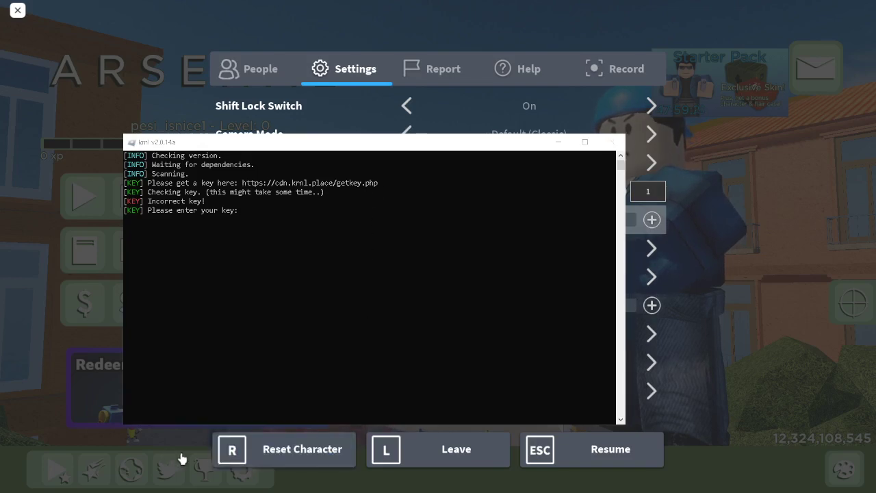
pyautogui.press('super')
# - Open the copied get-key URL in a new Chrome tab
pyautogui.click(317, 480)
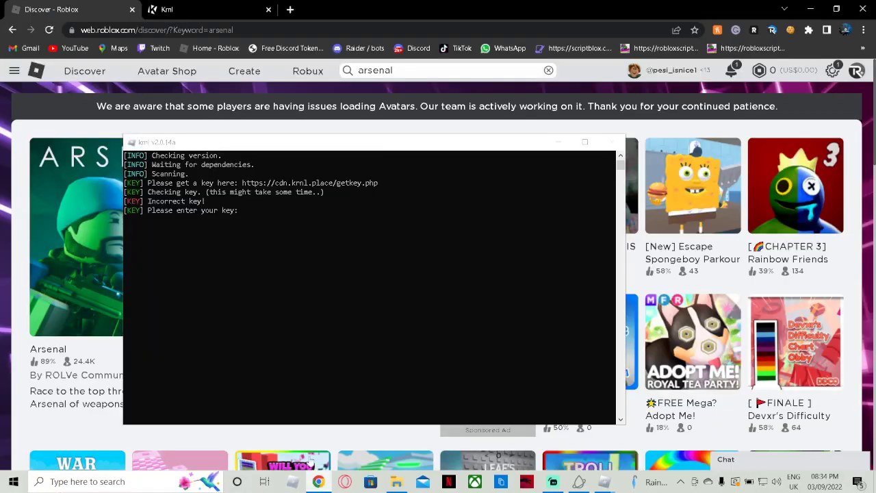
pyautogui.click(290, 10)
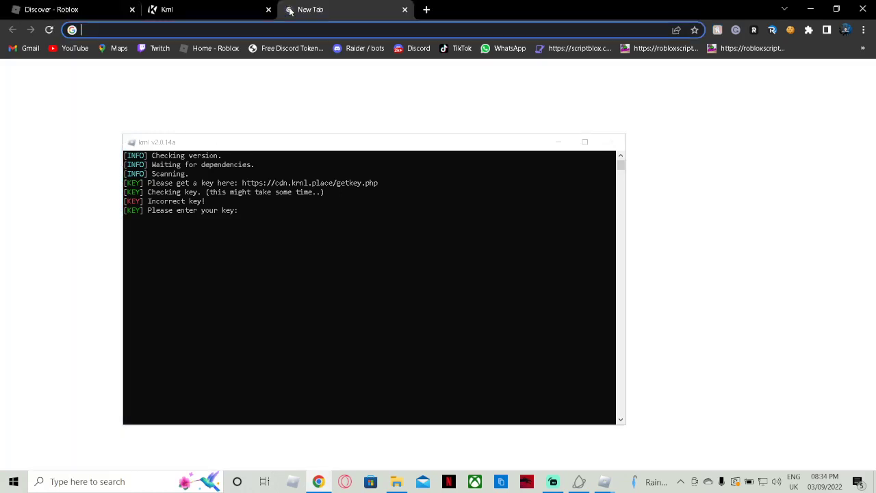
pyautogui.write('https://cdn.krnl.place/getkey.php')
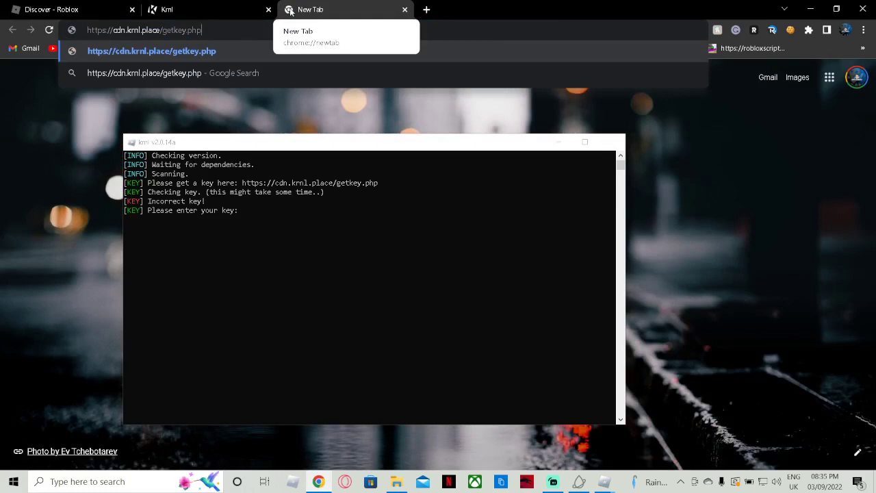
pyautogui.press('Return')
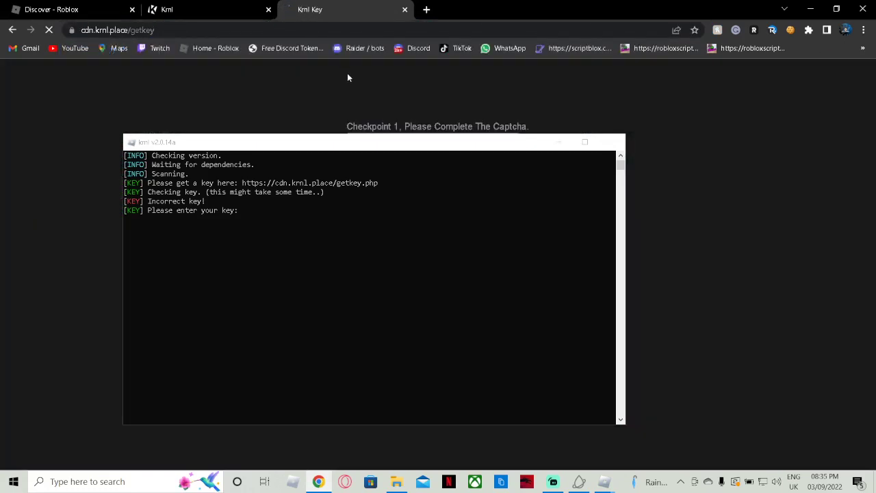
# - Tick the Checkpoint 1 reCAPTCHA, minimize the krnl console and submit
pyautogui.moveTo(347, 143); pyautogui.dragTo(243, 207)
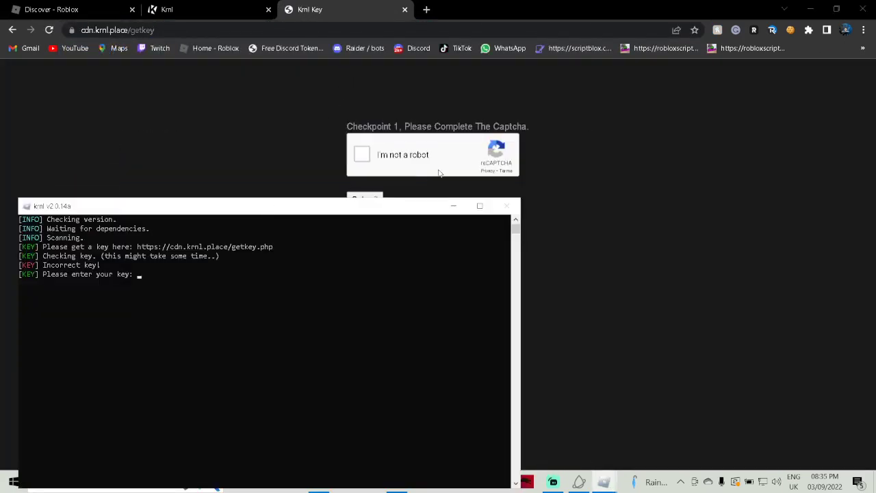
pyautogui.click(362, 156)
pyautogui.click(454, 210)
pyautogui.click(365, 200)
# - Return to the Linkvertise tab and choose Free Access with Ads
pyautogui.click(182, 8)
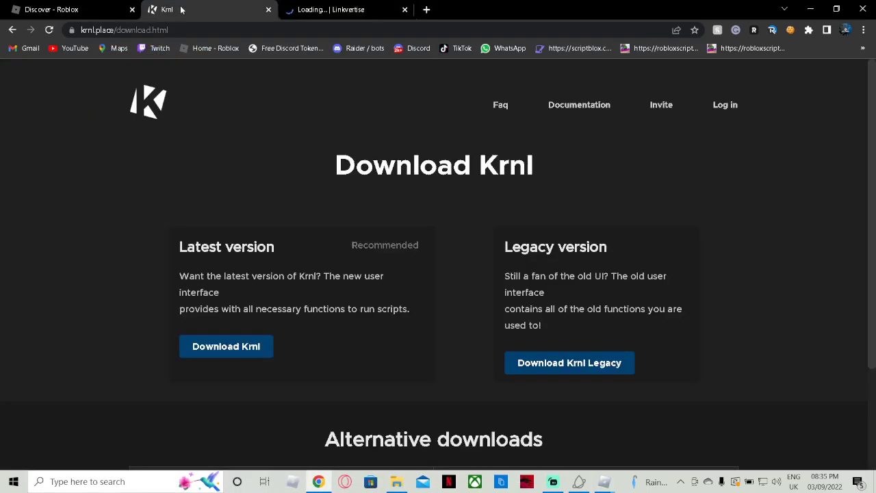
pyautogui.click(87, 6)
pyautogui.click(301, 4)
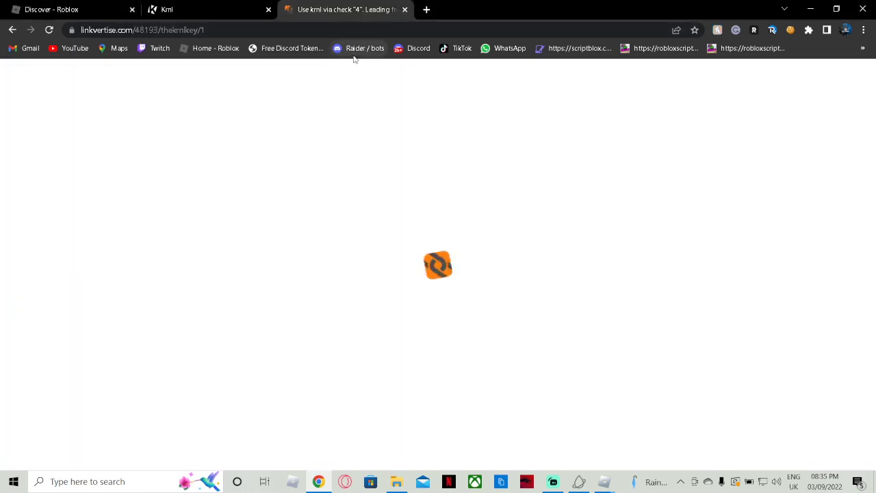
pyautogui.scroll(-5, 411, 196)
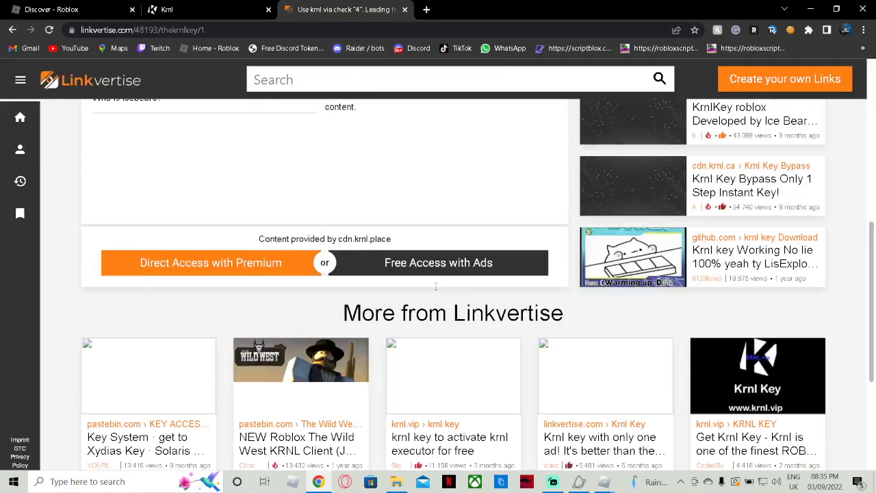
pyautogui.click(436, 270)
# - Complete the Discover interesting articles step and continue to krnlkey
pyautogui.click(438, 168)
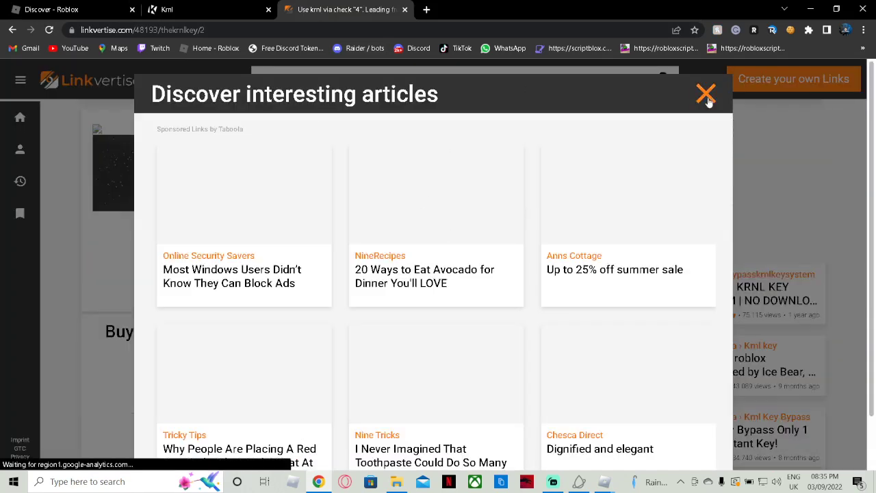
pyautogui.click(708, 98)
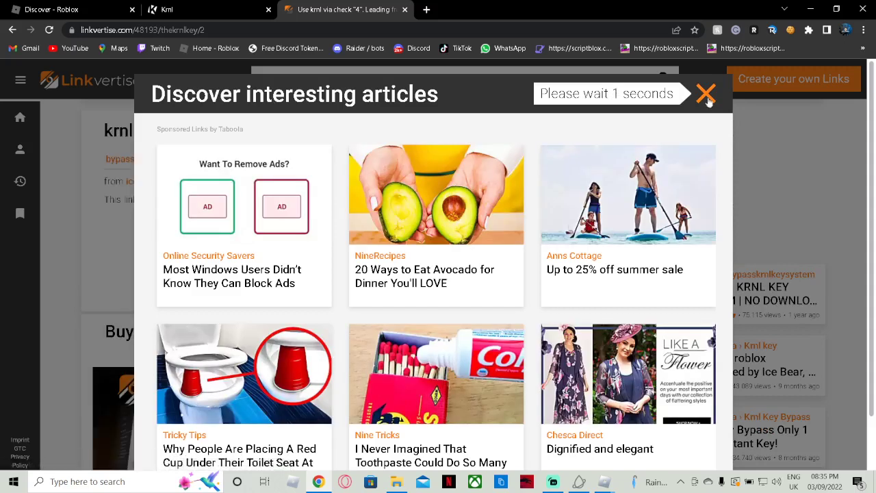
pyautogui.click(706, 96)
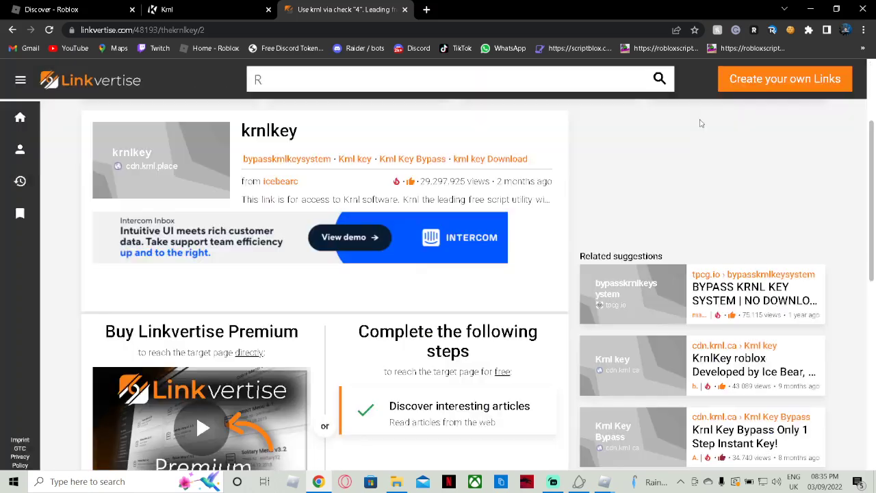
pyautogui.scroll(-3, 507, 297)
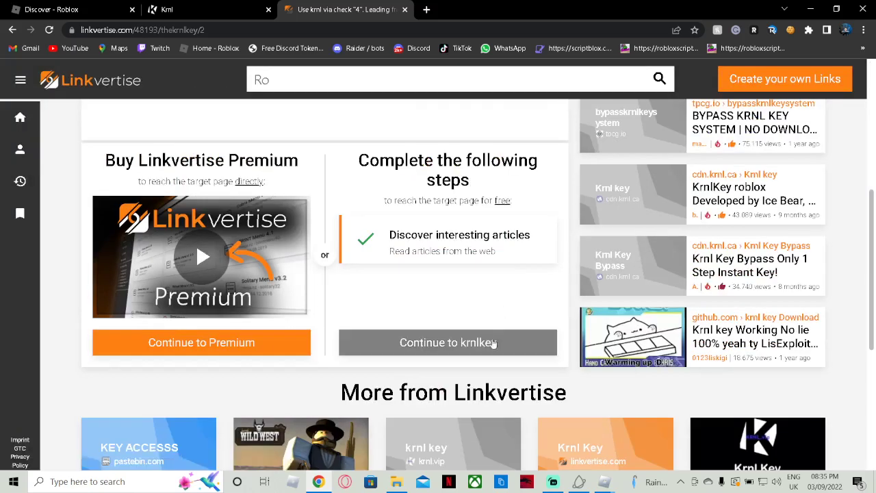
pyautogui.click(494, 342)
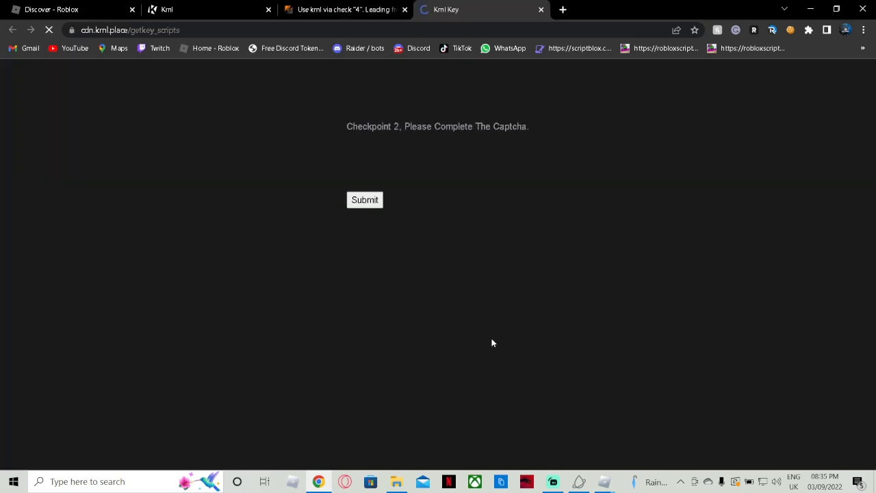
# - Tick the Checkpoint 2 reCAPTCHA and submit it, moving on to the krnlc3 Linkvertise link
pyautogui.click(361, 163)
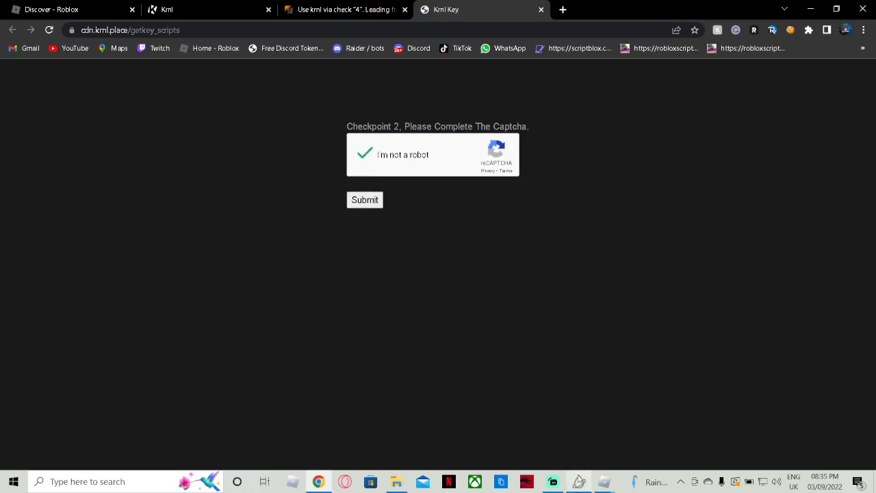
pyautogui.moveTo(579, 479)
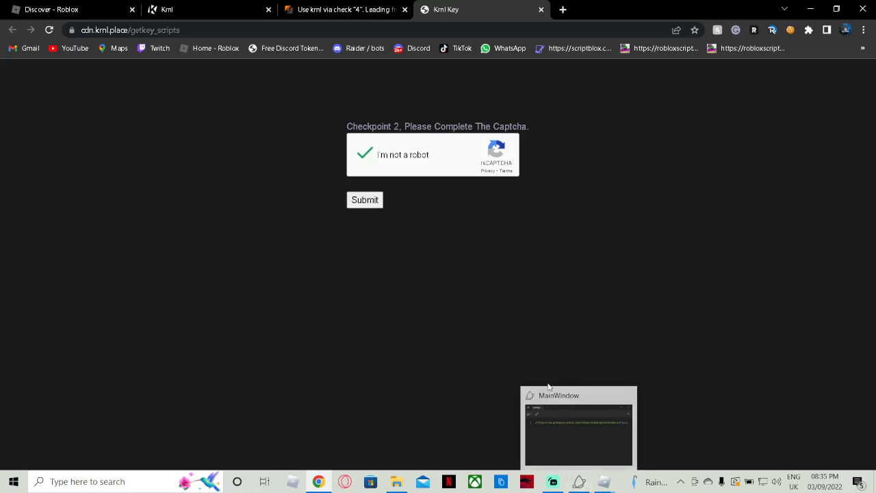
pyautogui.click(366, 204)
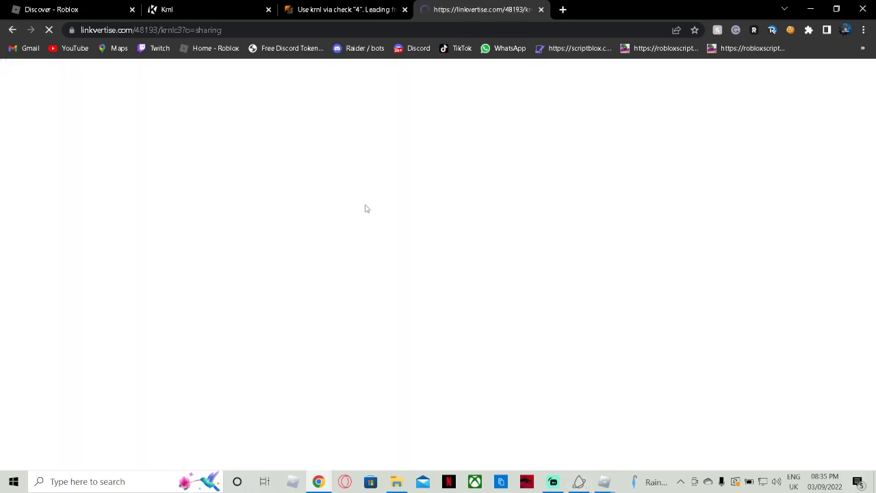